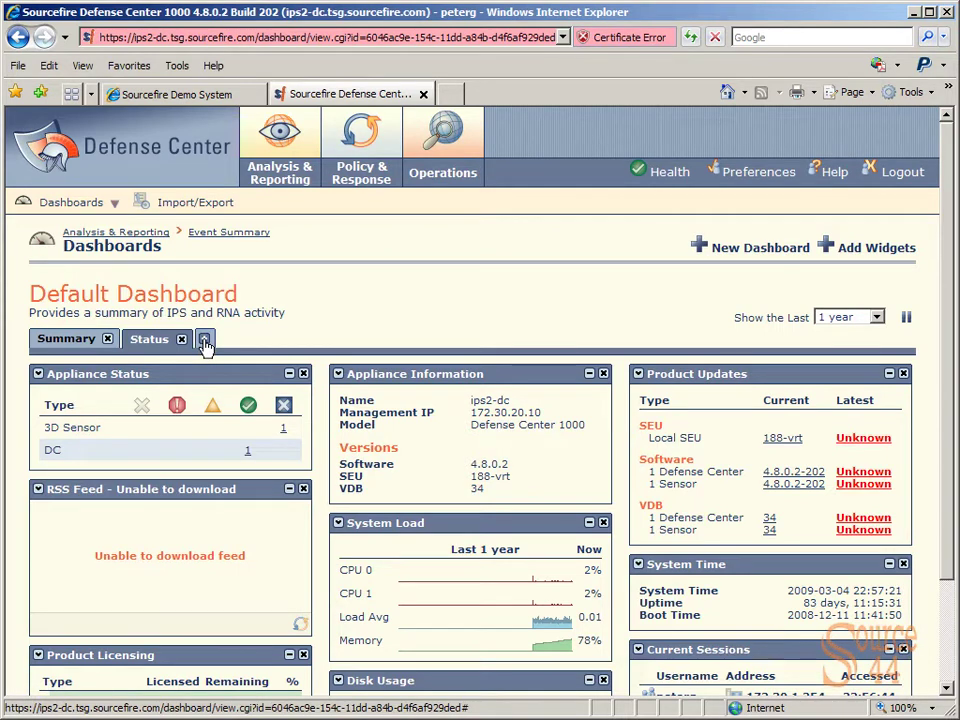
Add a new dashboard tab labelled 'Top 10 Lists'
{"action": "left_click", "coordinate": [204, 341]}
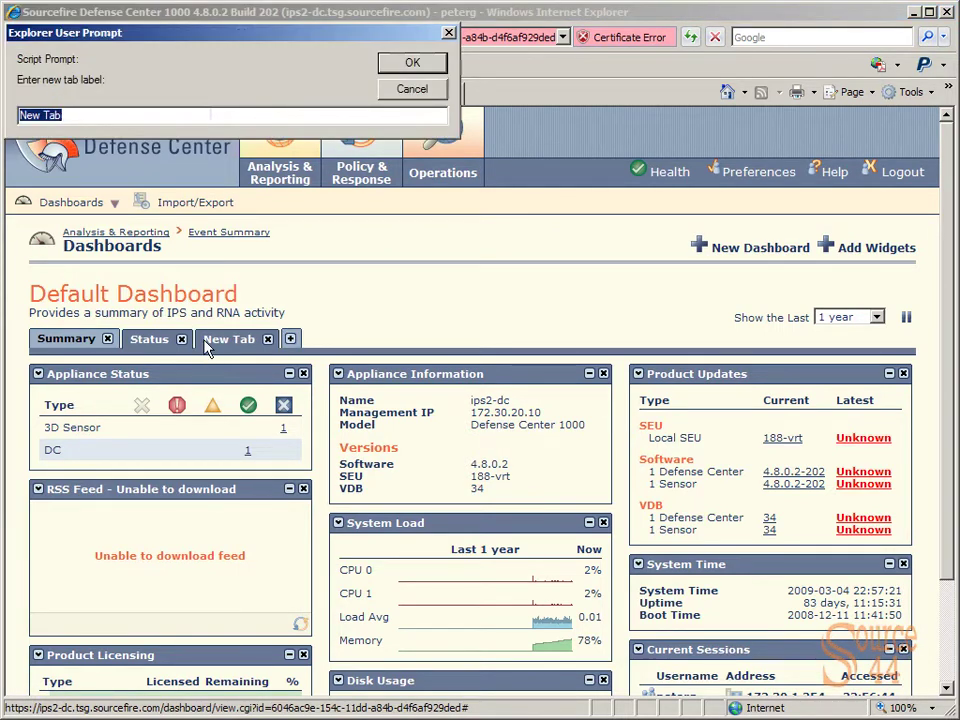
{"action": "type", "text": "Top 10 Lists"}
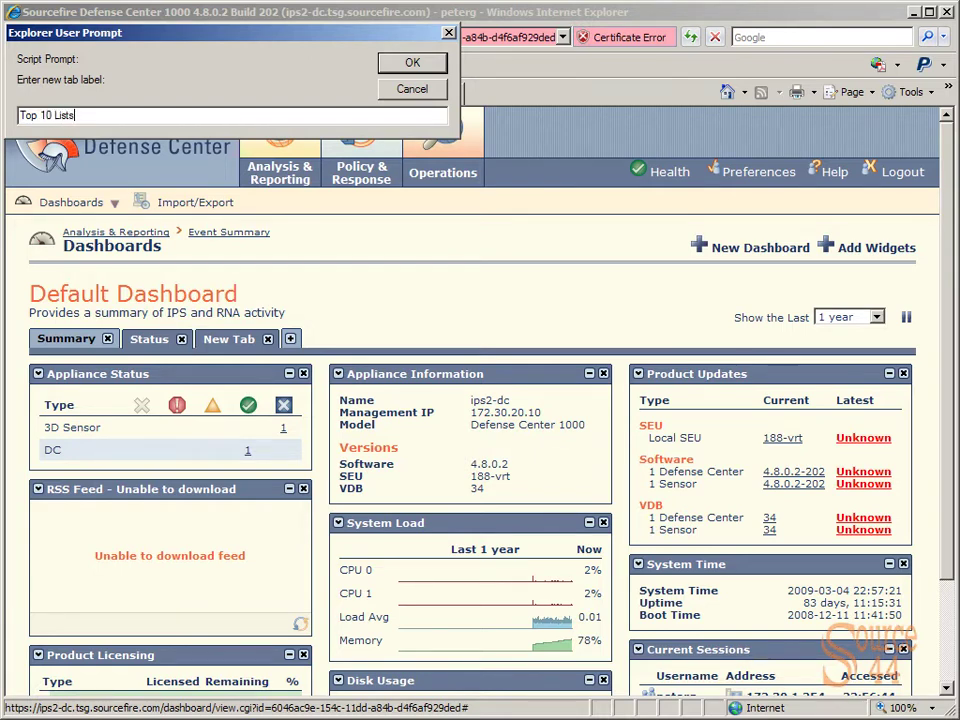
{"action": "key", "text": "Return"}
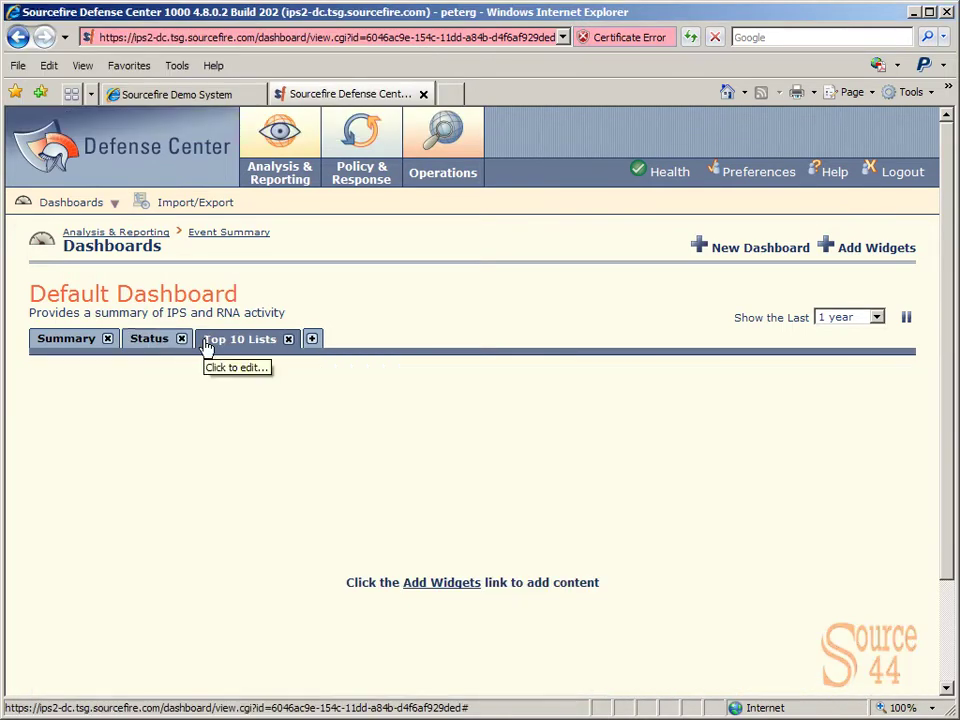
Add five Top 10 widgets from Analysis & Reporting to the Top 10 Lists tab
{"action": "scroll", "coordinate": [395, 425], "scroll_direction": "down", "scroll_amount": 3}
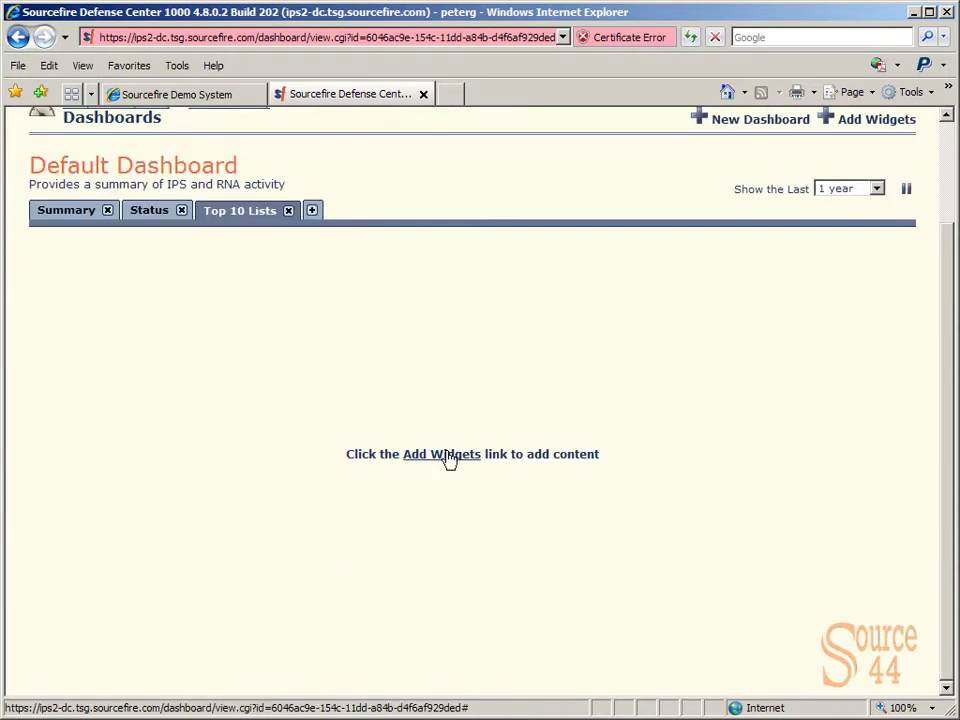
{"action": "left_click", "coordinate": [445, 455]}
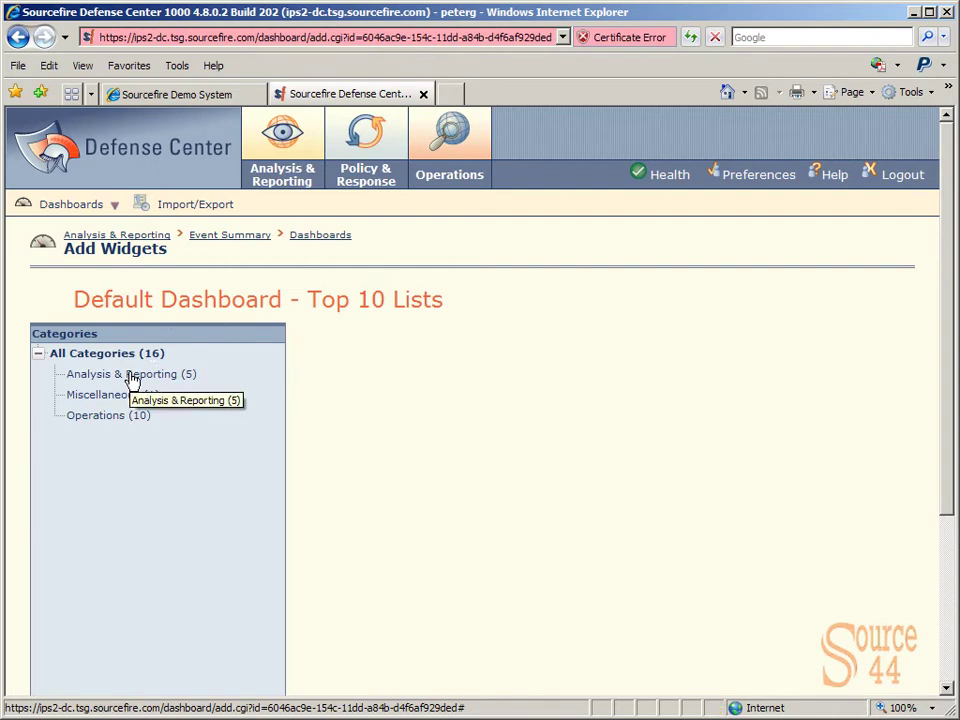
{"action": "left_click", "coordinate": [132, 376]}
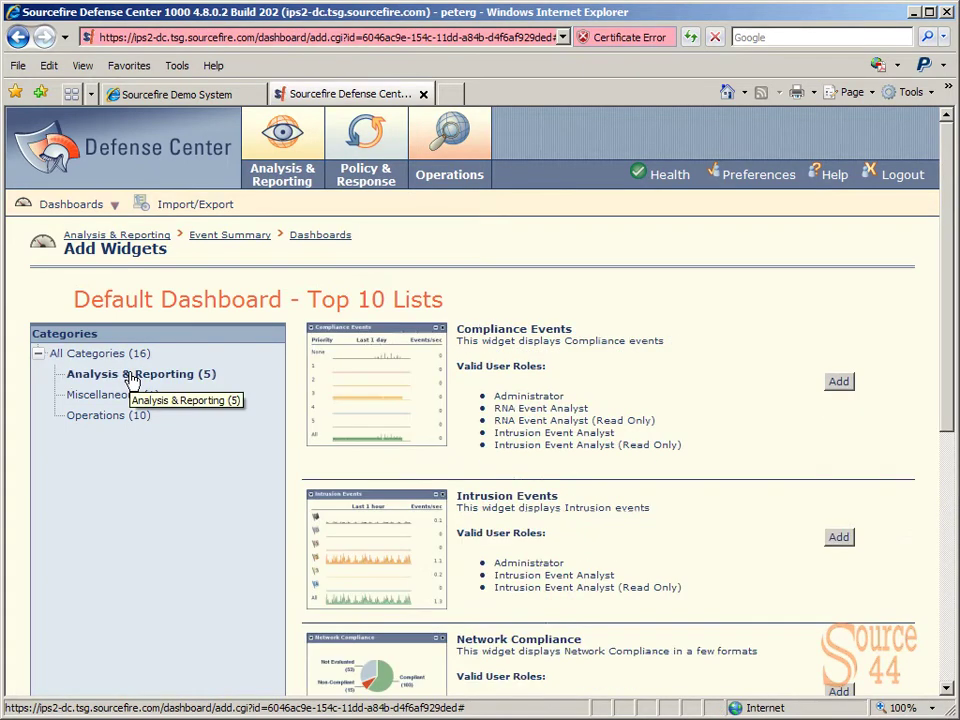
{"action": "scroll", "coordinate": [561, 372], "scroll_direction": "down", "scroll_amount": 5}
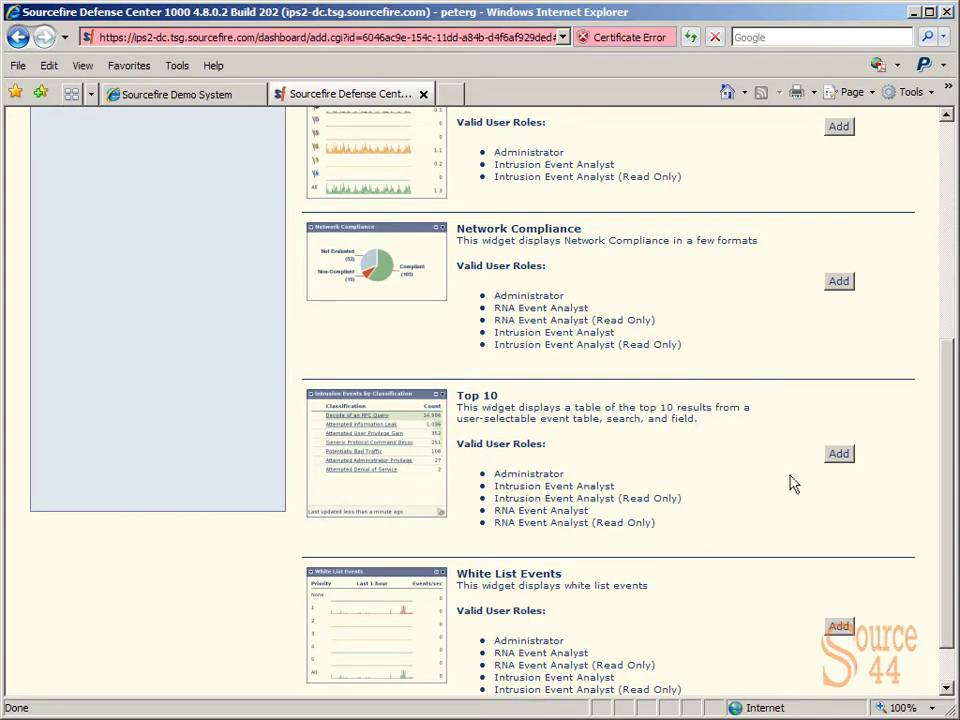
{"action": "left_click", "coordinate": [838, 455]}
{"action": "left_click", "coordinate": [838, 455]}
{"action": "left_click", "coordinate": [829, 450]}
{"action": "left_click", "coordinate": [838, 456]}
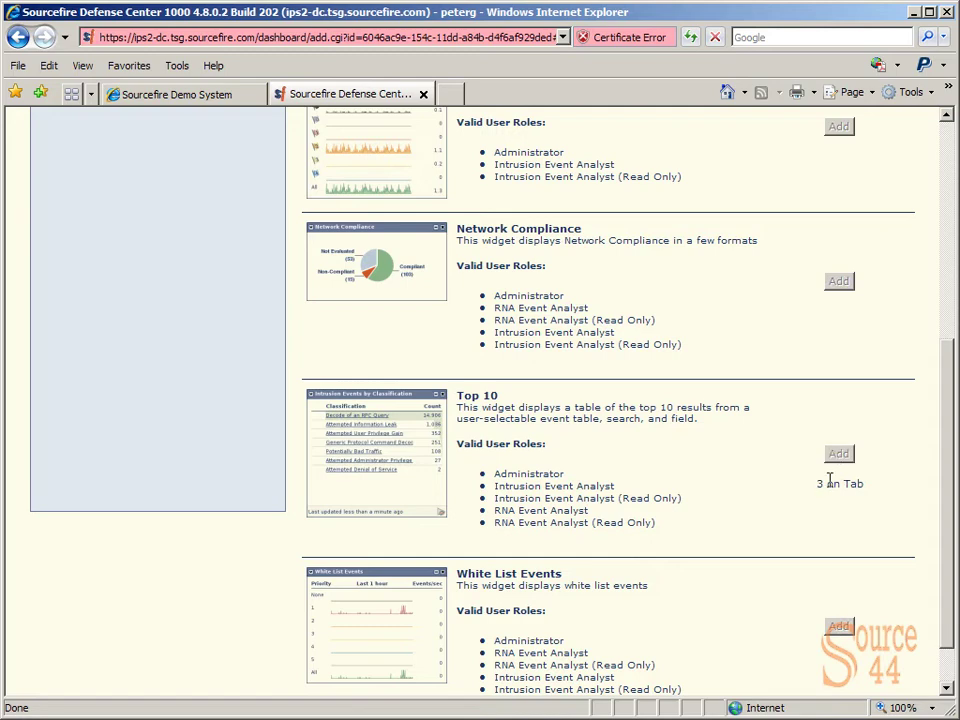
{"action": "left_click", "coordinate": [830, 454]}
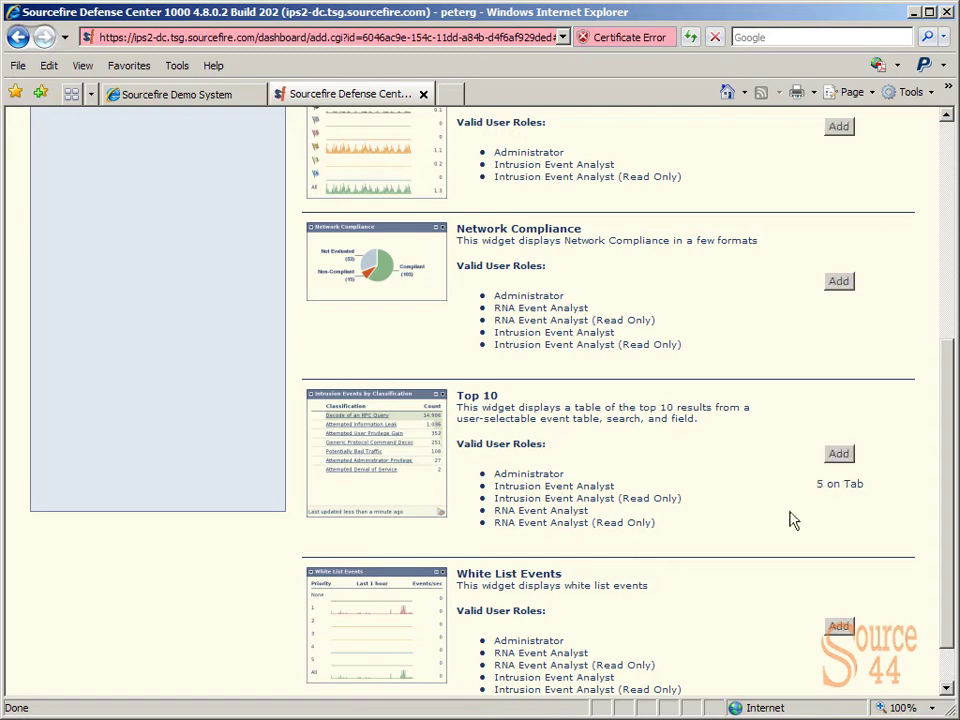
{"action": "scroll", "coordinate": [727, 480], "scroll_direction": "down", "scroll_amount": 1}
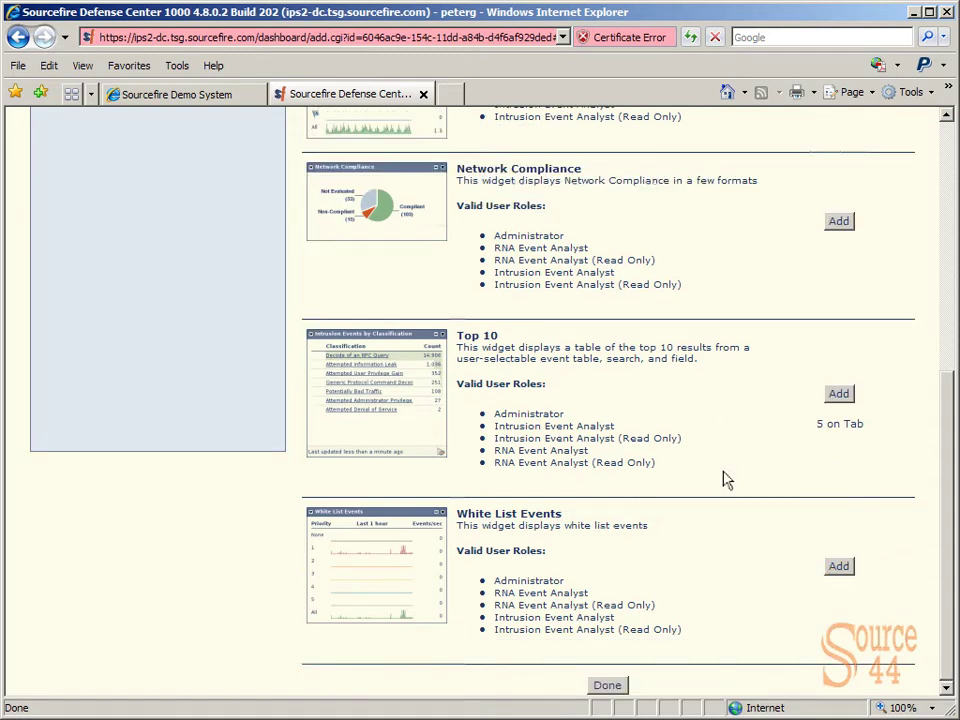
{"action": "left_click", "coordinate": [607, 686]}
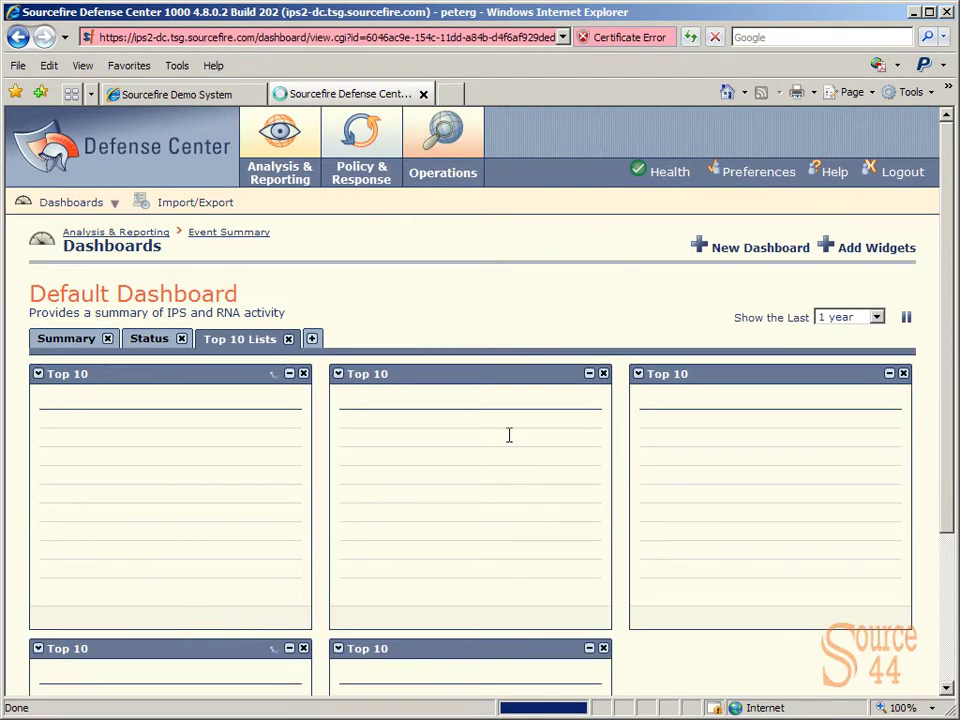
Show the first Top 10 widget's preferences and expand its Table list
{"action": "left_click", "coordinate": [37, 376]}
{"action": "left_click", "coordinate": [211, 428]}
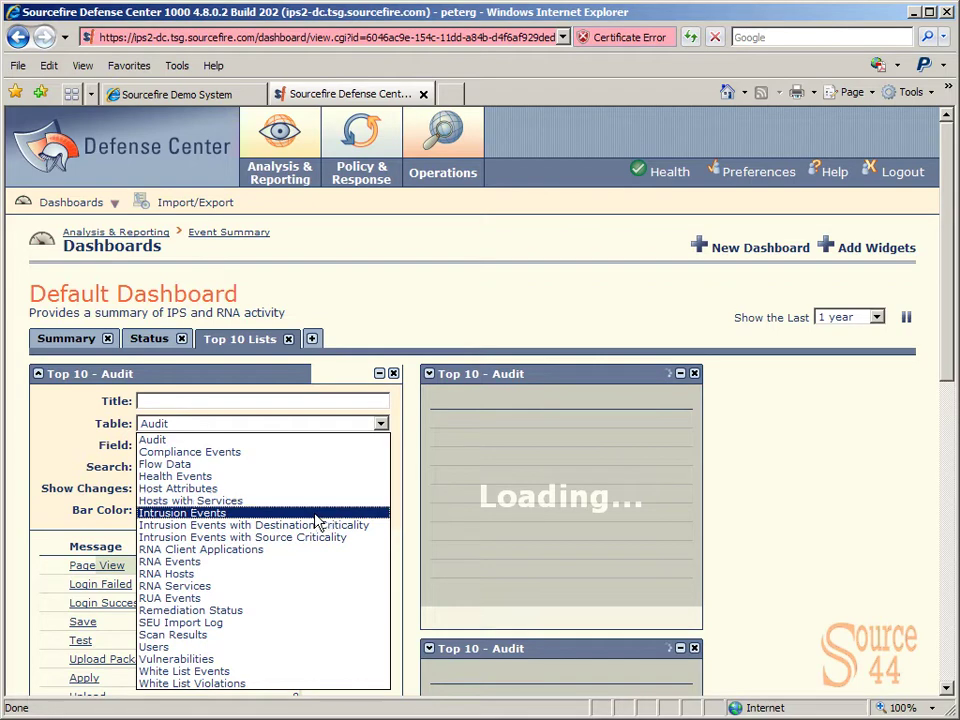
Set the first widget to Intrusion Events ranked by Classification and hide its preferences
{"action": "left_click", "coordinate": [316, 514]}
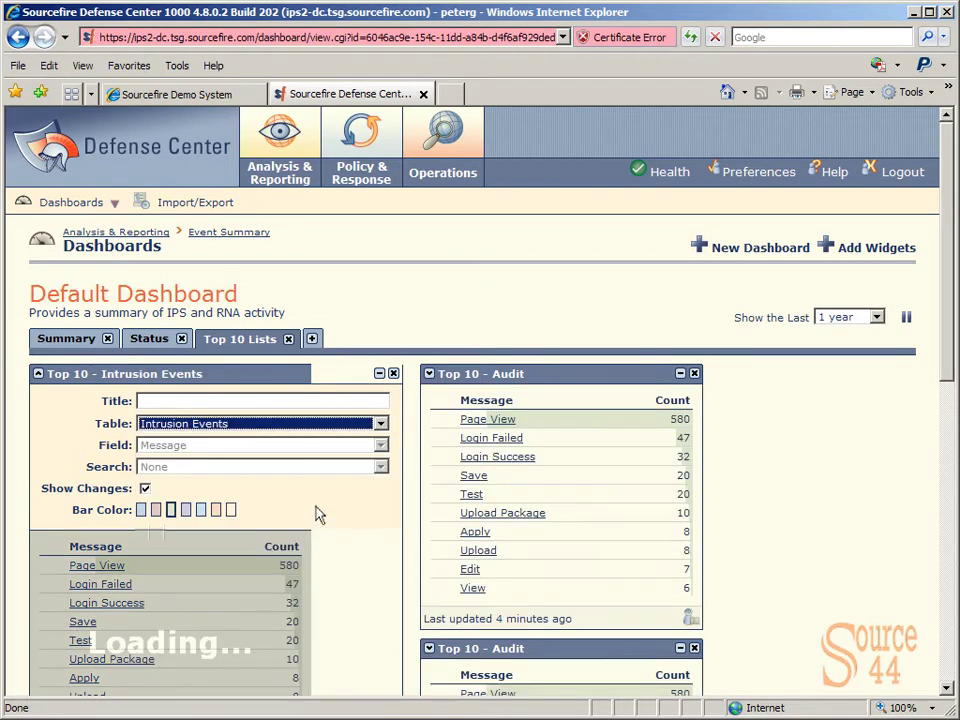
{"action": "left_click", "coordinate": [296, 451]}
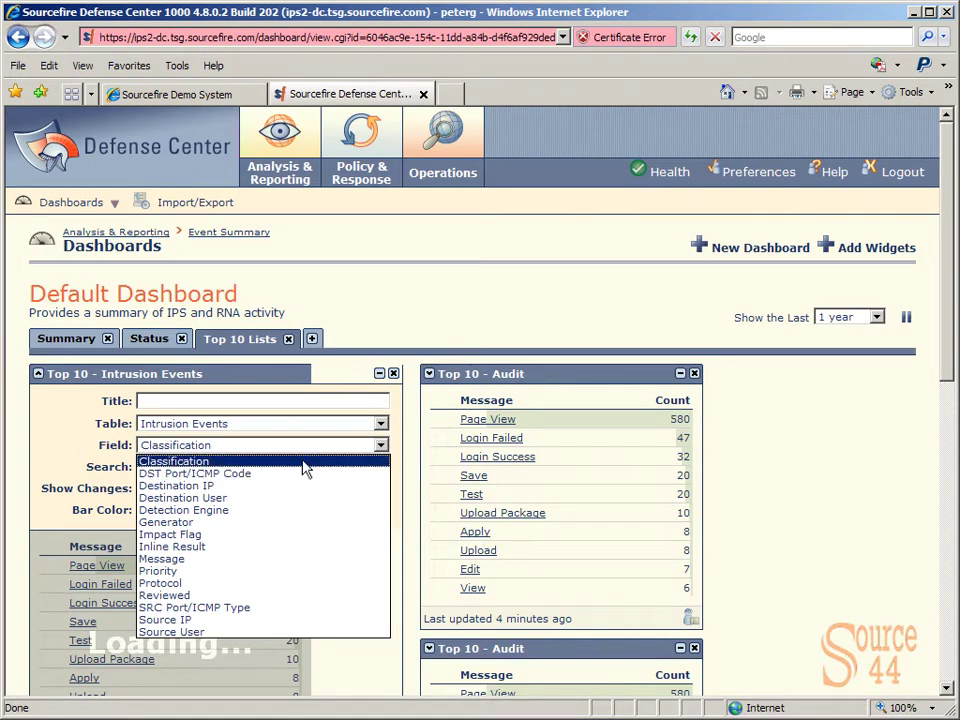
{"action": "left_click", "coordinate": [303, 463]}
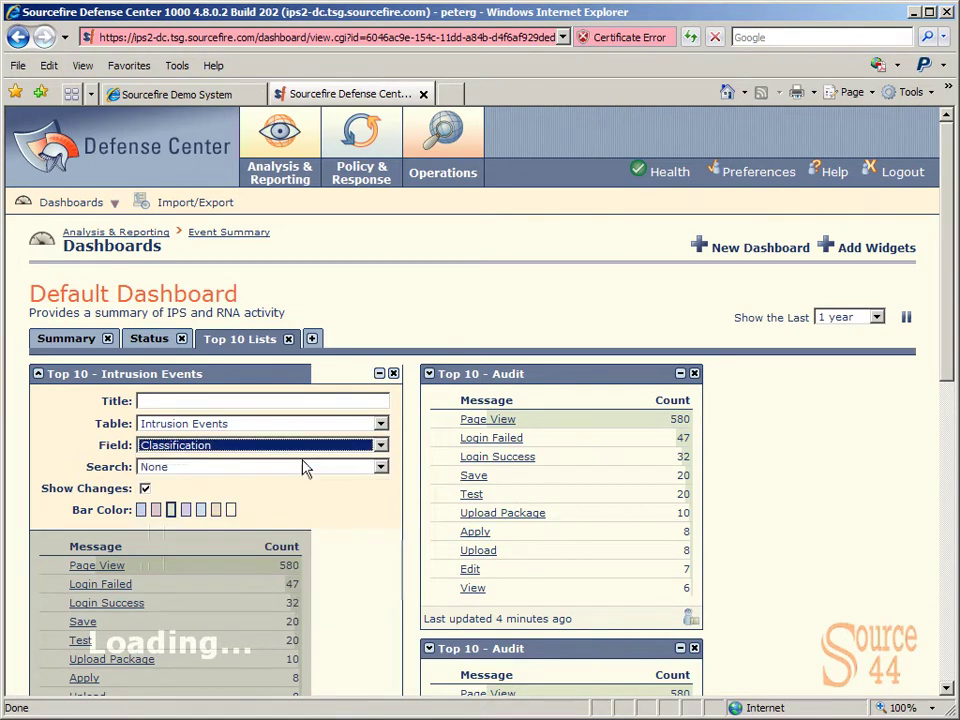
{"action": "left_click", "coordinate": [40, 374]}
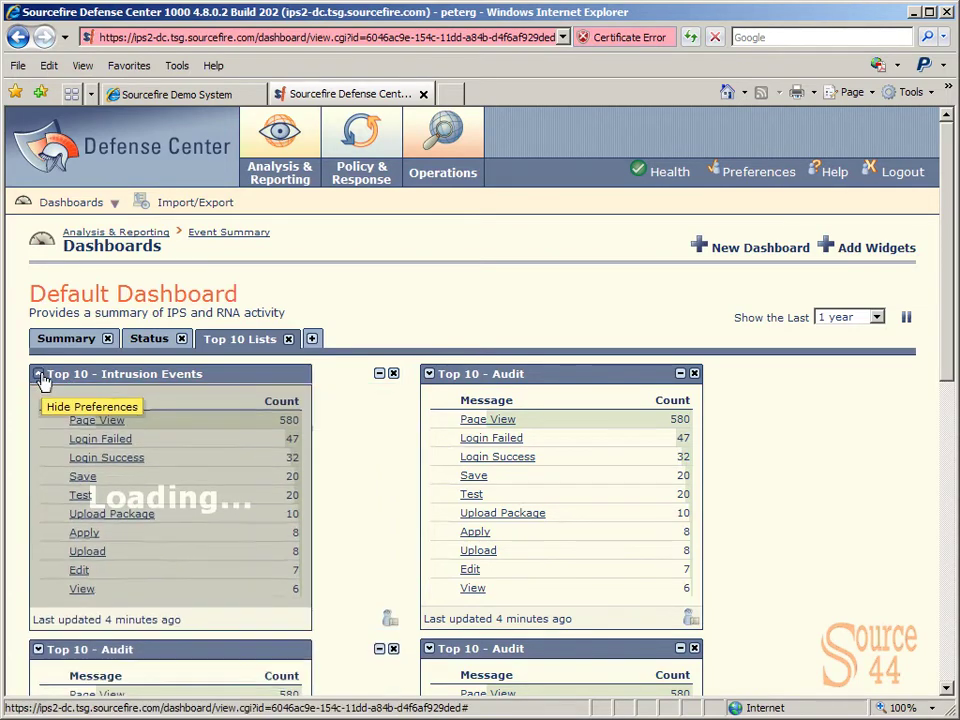
Rank the second Audit widget by User and hide its preferences
{"action": "left_click", "coordinate": [338, 375]}
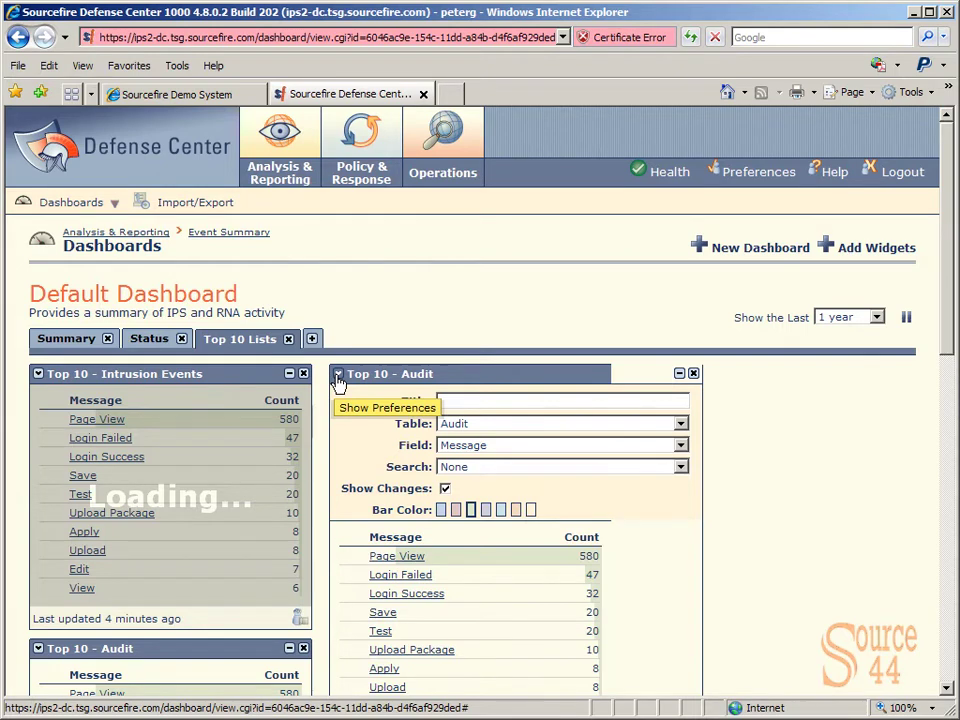
{"action": "left_click", "coordinate": [483, 443]}
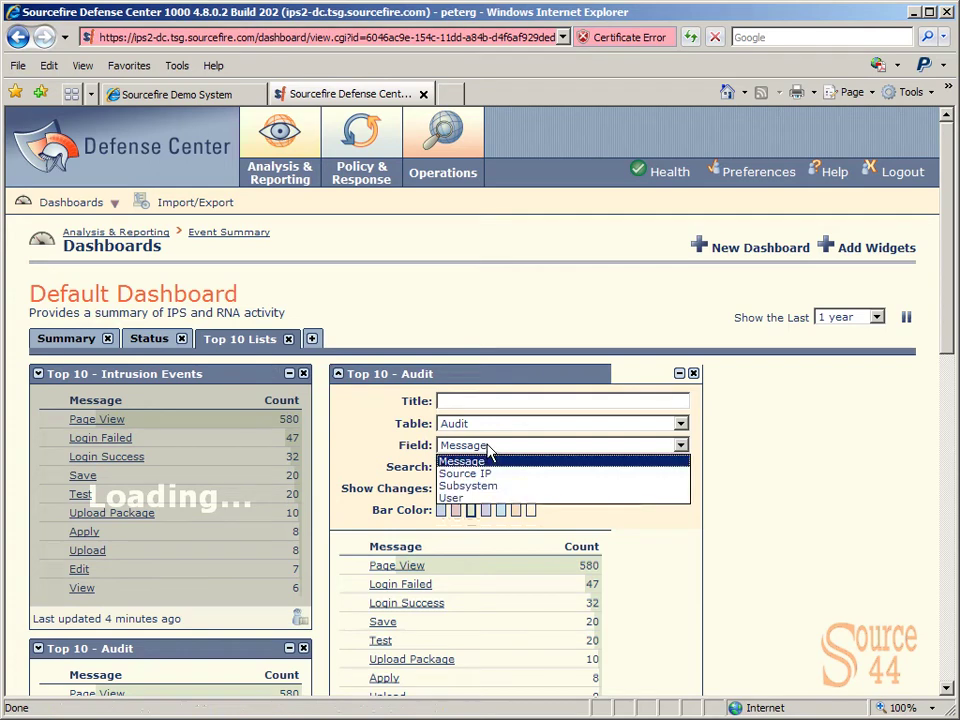
{"action": "left_click", "coordinate": [470, 497]}
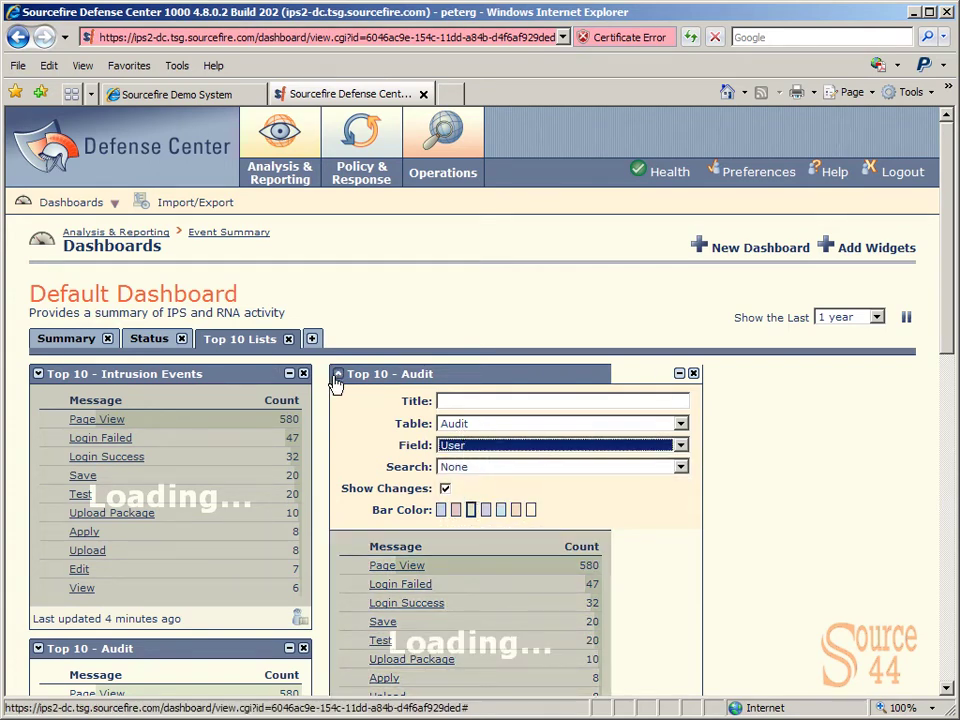
{"action": "left_click", "coordinate": [337, 379]}
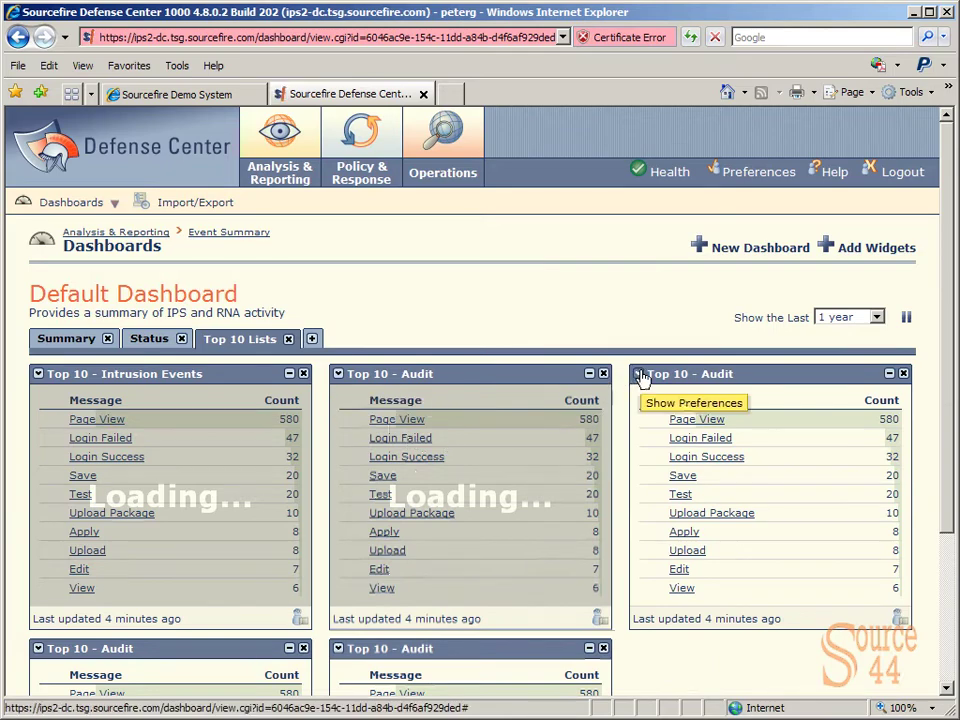
{"action": "scroll", "coordinate": [639, 390], "scroll_direction": "down", "scroll_amount": 2}
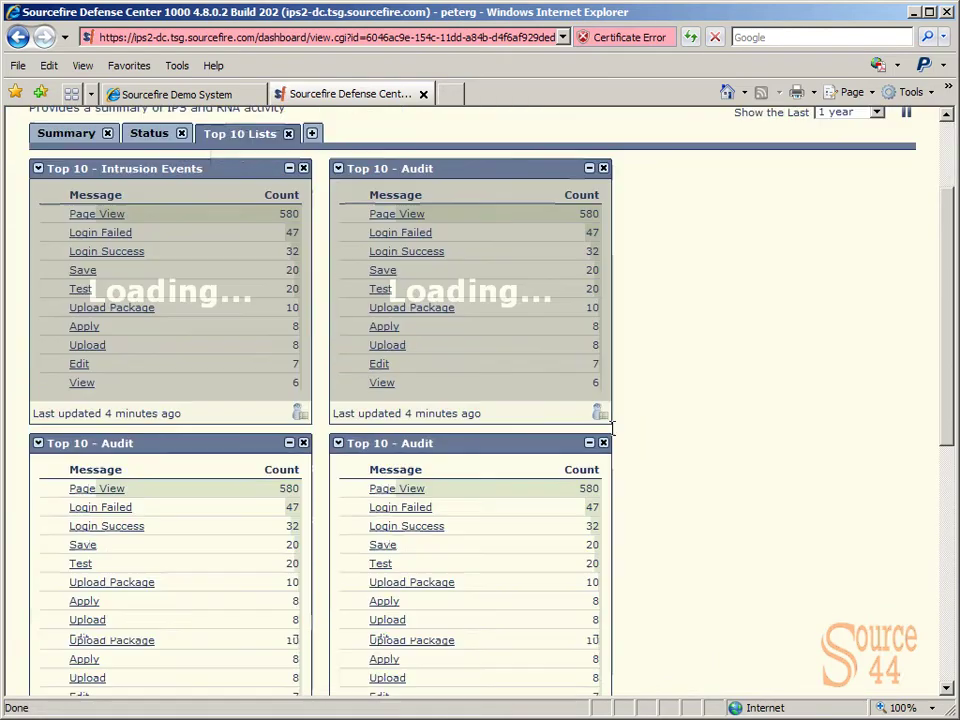
Set the lower-right Audit widget to RNA Events ranked by Event
{"action": "left_click", "coordinate": [338, 444]}
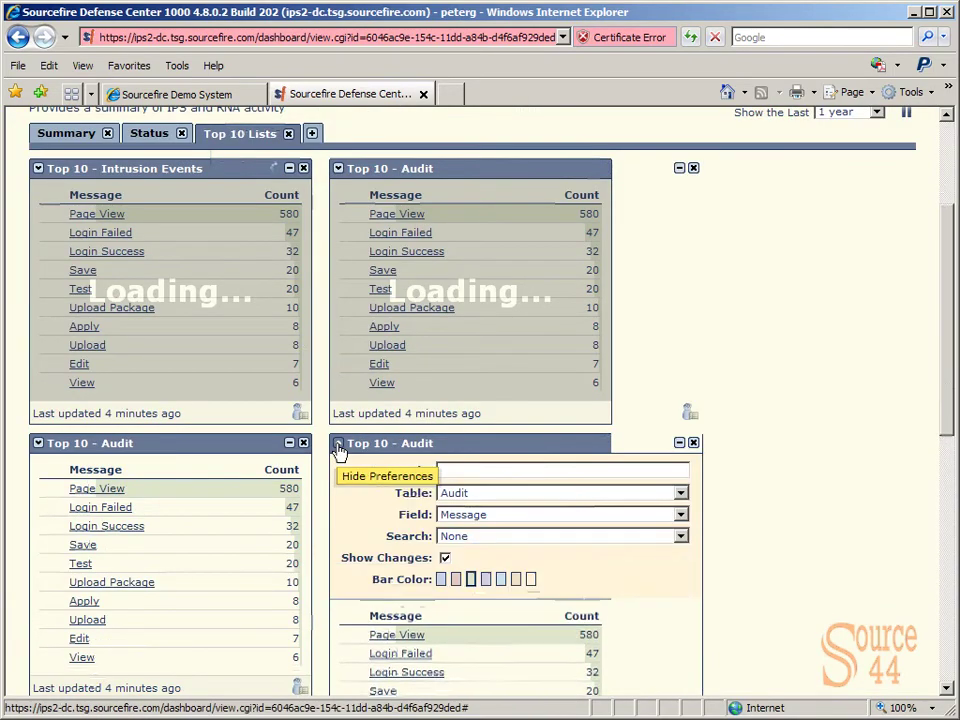
{"action": "left_click", "coordinate": [490, 497]}
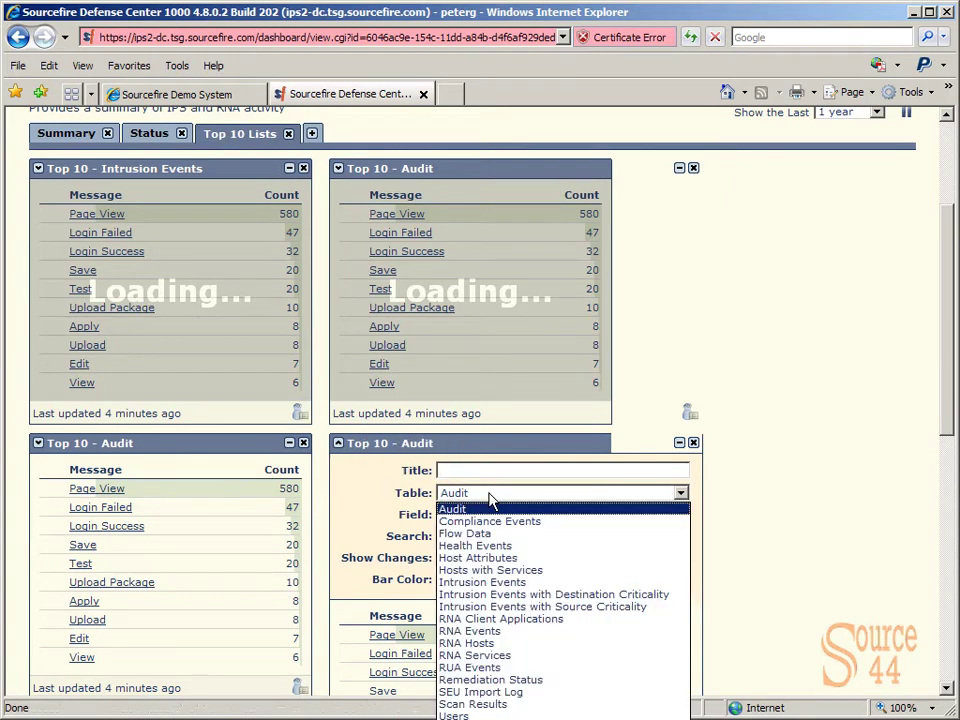
{"action": "left_click", "coordinate": [578, 631]}
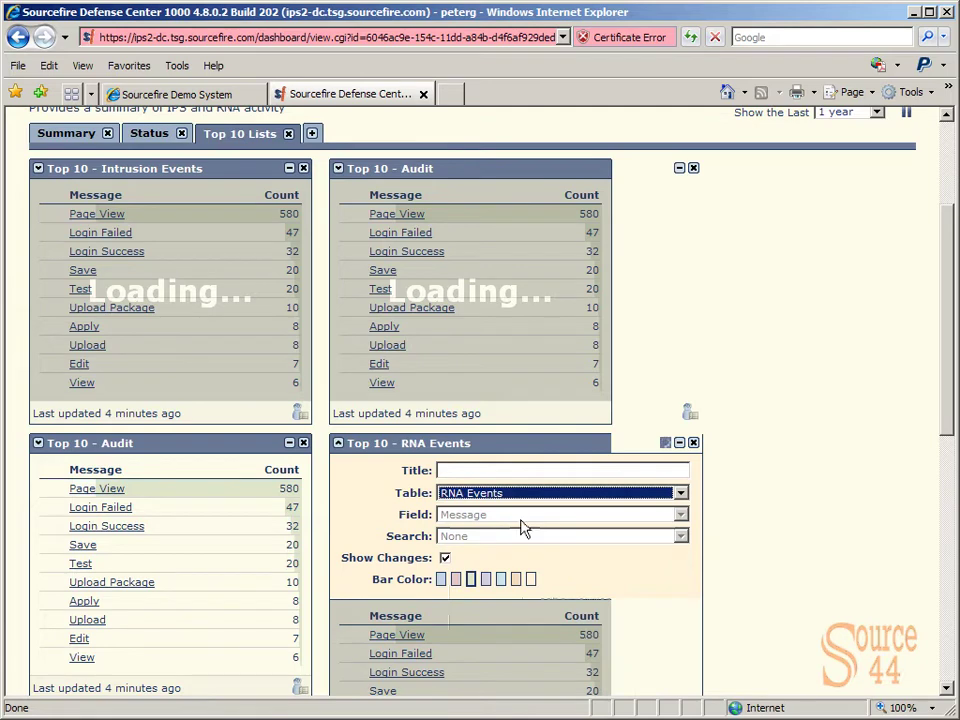
{"action": "left_click", "coordinate": [478, 517]}
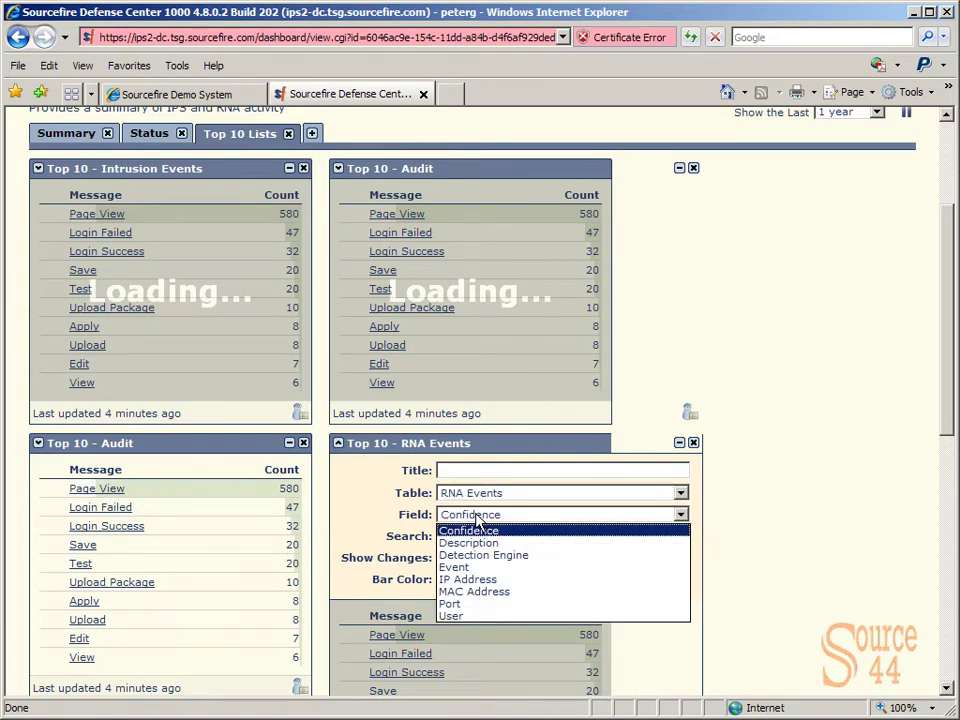
{"action": "left_click", "coordinate": [490, 568]}
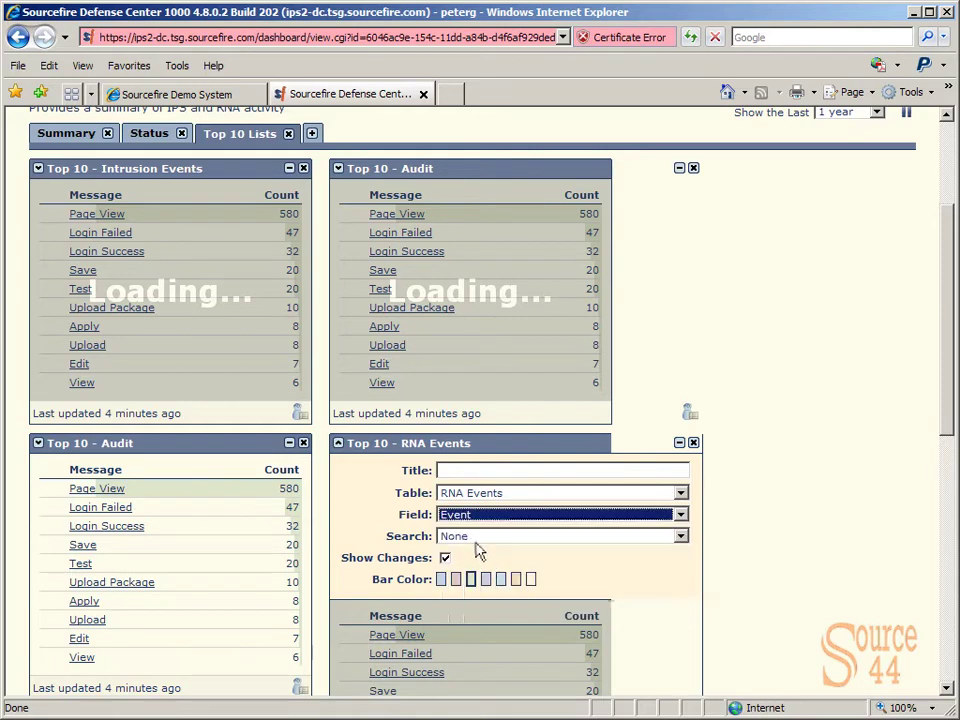
Set the lower-left Audit widget to RUA Events ranked by Event, then hide both widgets' preferences
{"action": "left_click", "coordinate": [38, 444]}
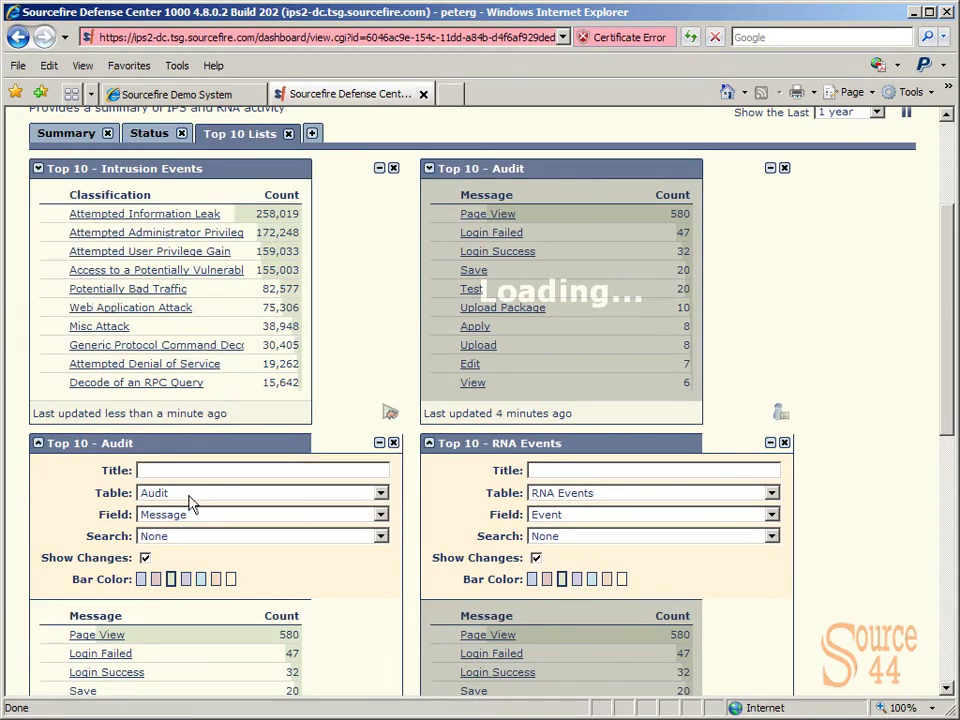
{"action": "left_click", "coordinate": [191, 494]}
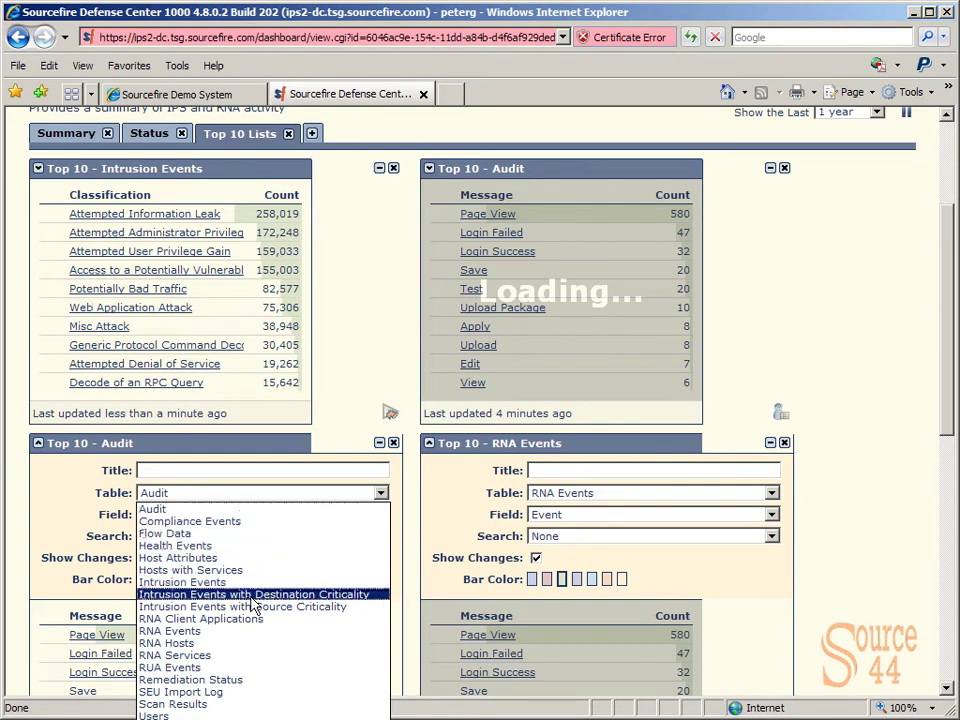
{"action": "left_click", "coordinate": [230, 668]}
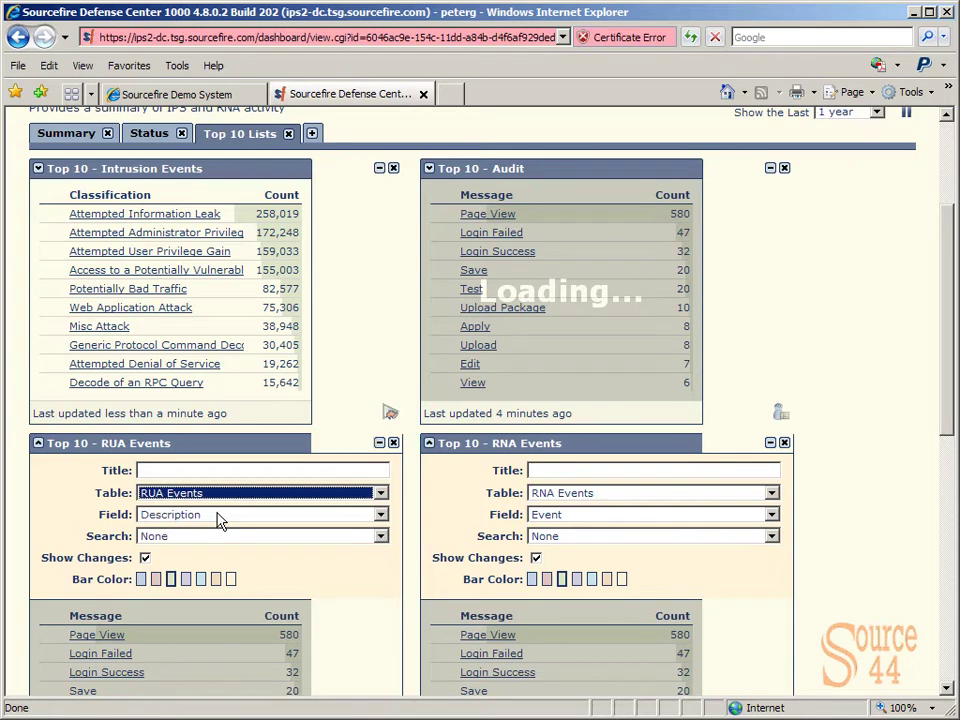
{"action": "left_click", "coordinate": [220, 517]}
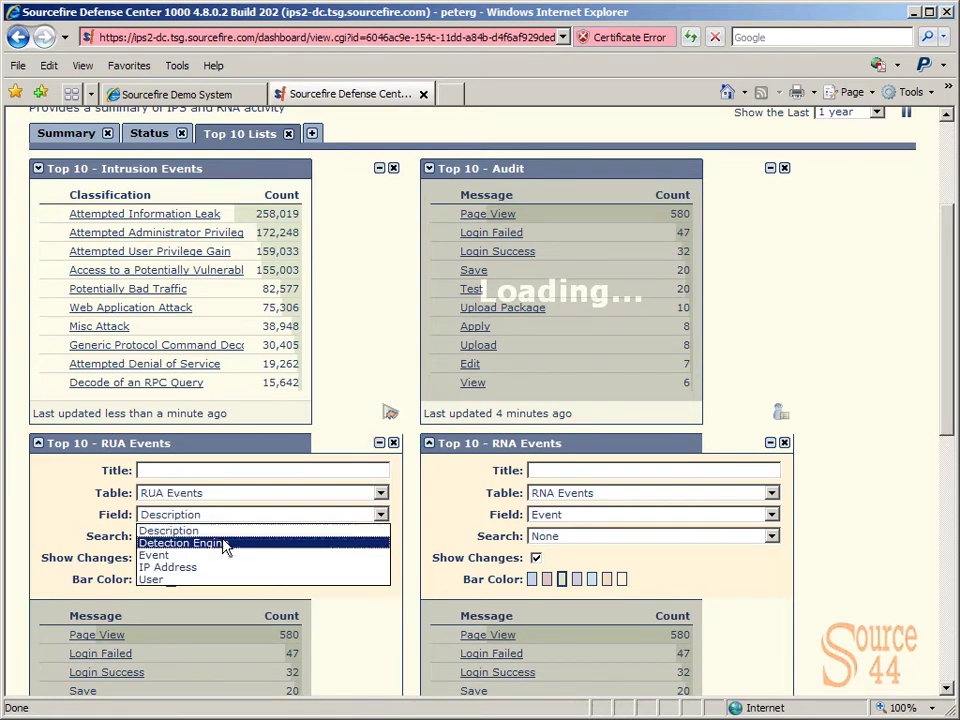
{"action": "left_click", "coordinate": [237, 557]}
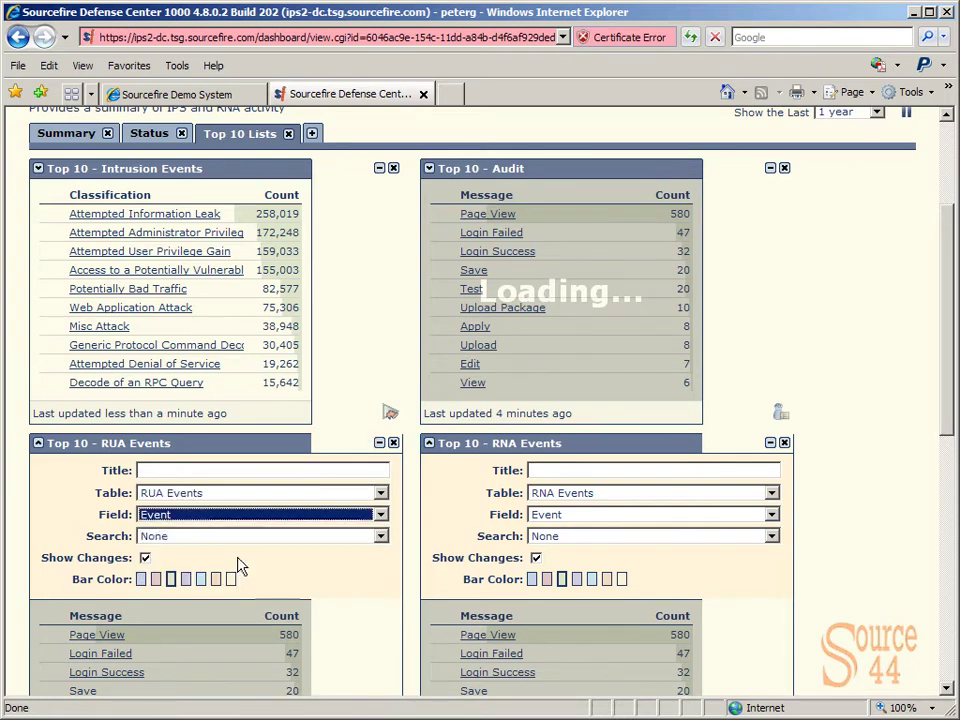
{"action": "left_click", "coordinate": [430, 446]}
{"action": "left_click", "coordinate": [40, 446]}
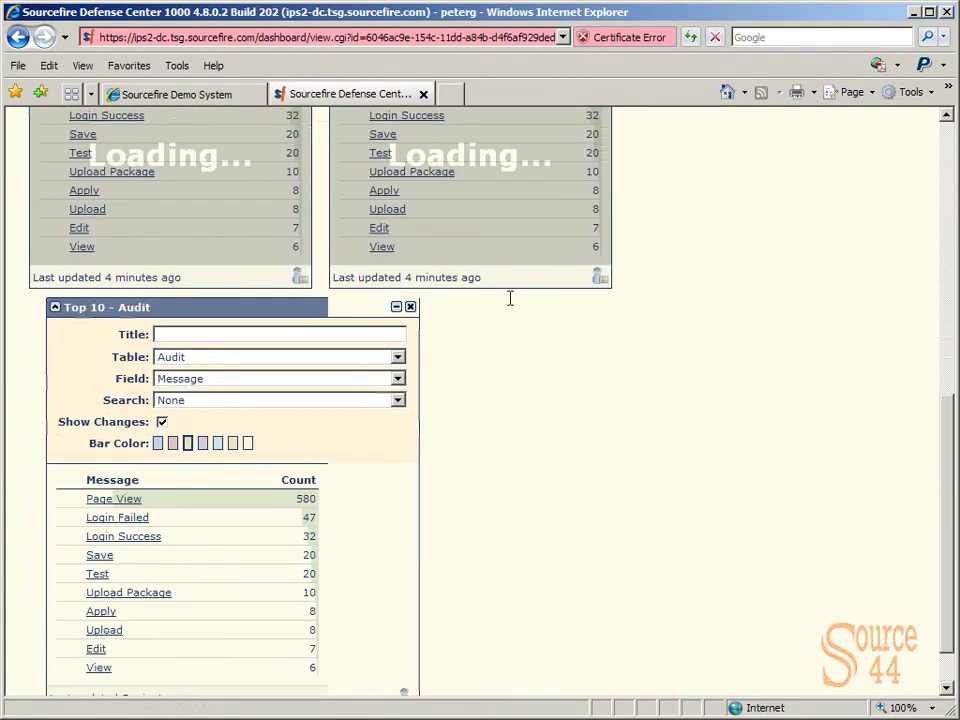
Set the last Audit widget to Vulnerabilities ranked by Description and hide its preferences
{"action": "left_click", "coordinate": [189, 360]}
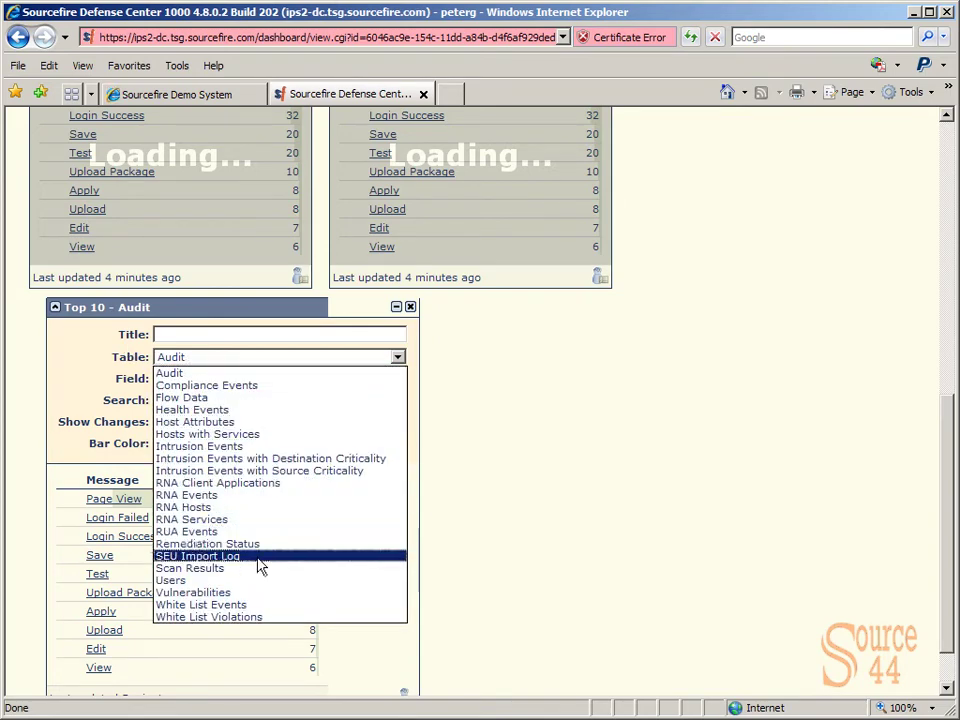
{"action": "left_click", "coordinate": [255, 591]}
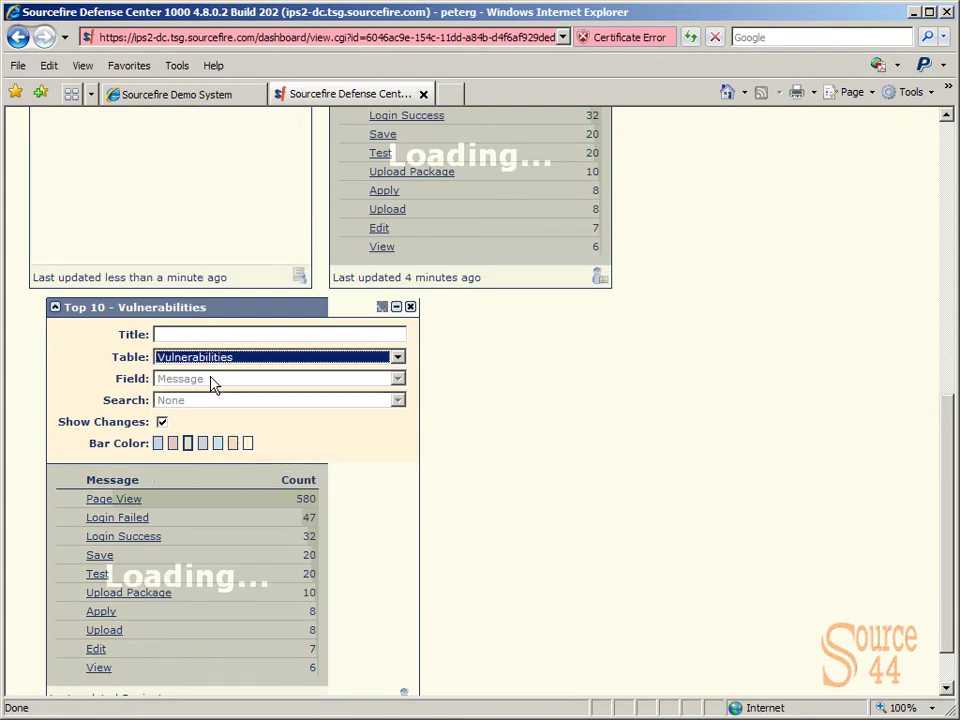
{"action": "left_click", "coordinate": [212, 381]}
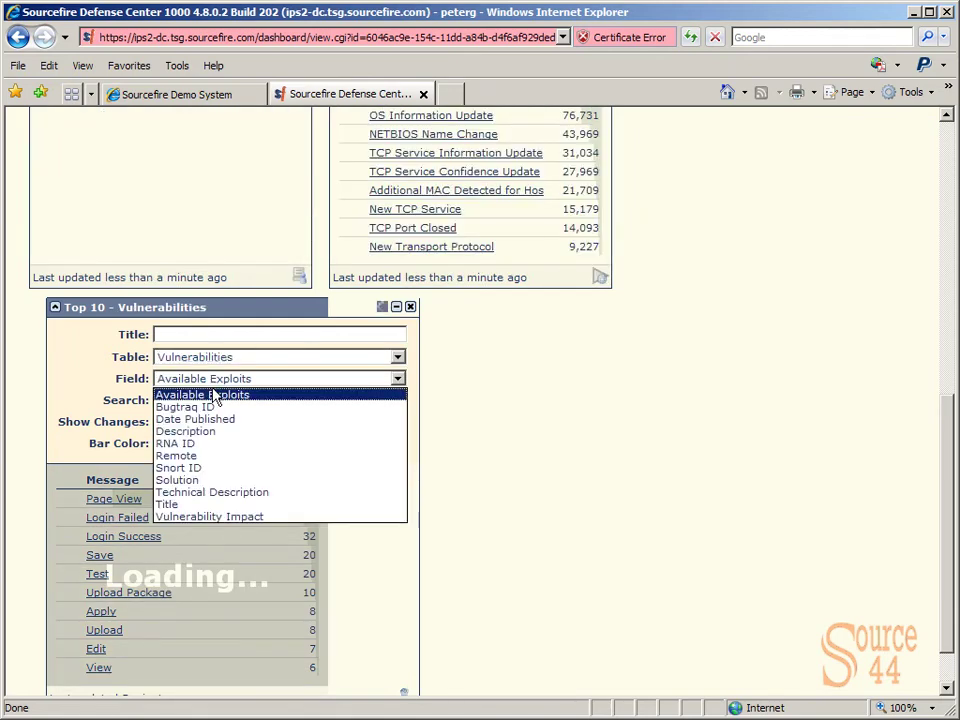
{"action": "left_click", "coordinate": [253, 433]}
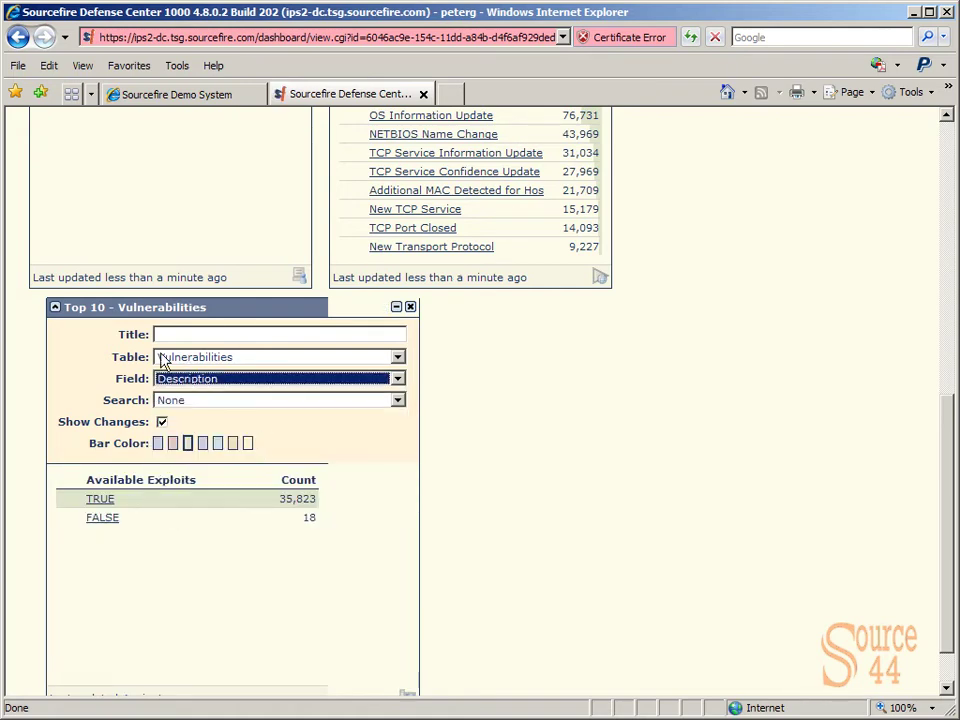
{"action": "left_click", "coordinate": [57, 312]}
{"action": "scroll", "coordinate": [472, 340], "scroll_direction": "up", "scroll_amount": 3}
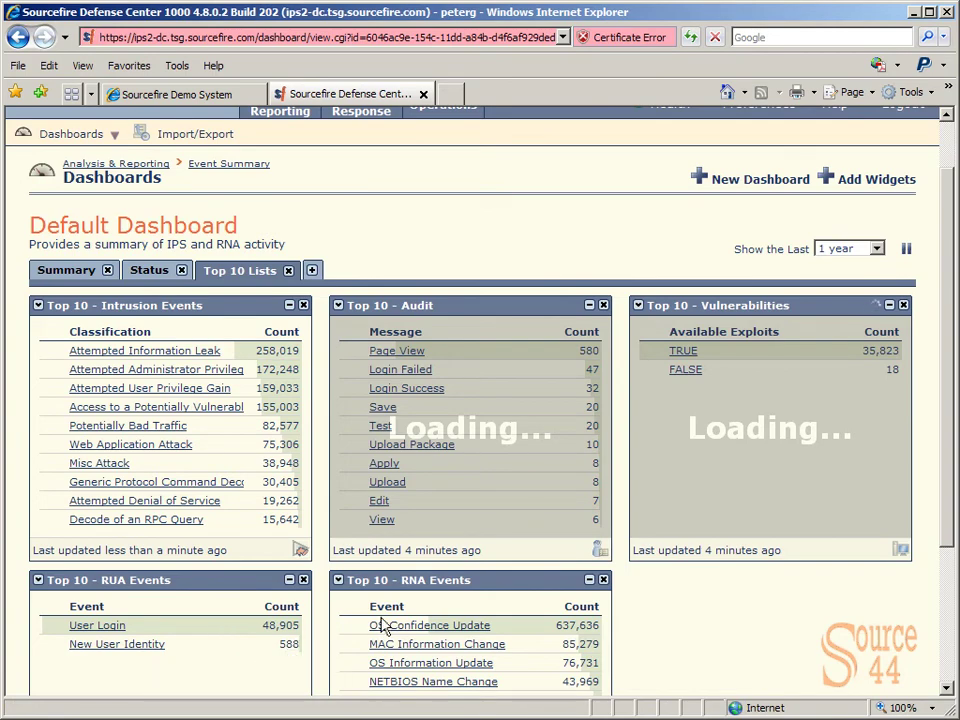
{"action": "scroll", "coordinate": [345, 625], "scroll_direction": "down", "scroll_amount": 3}
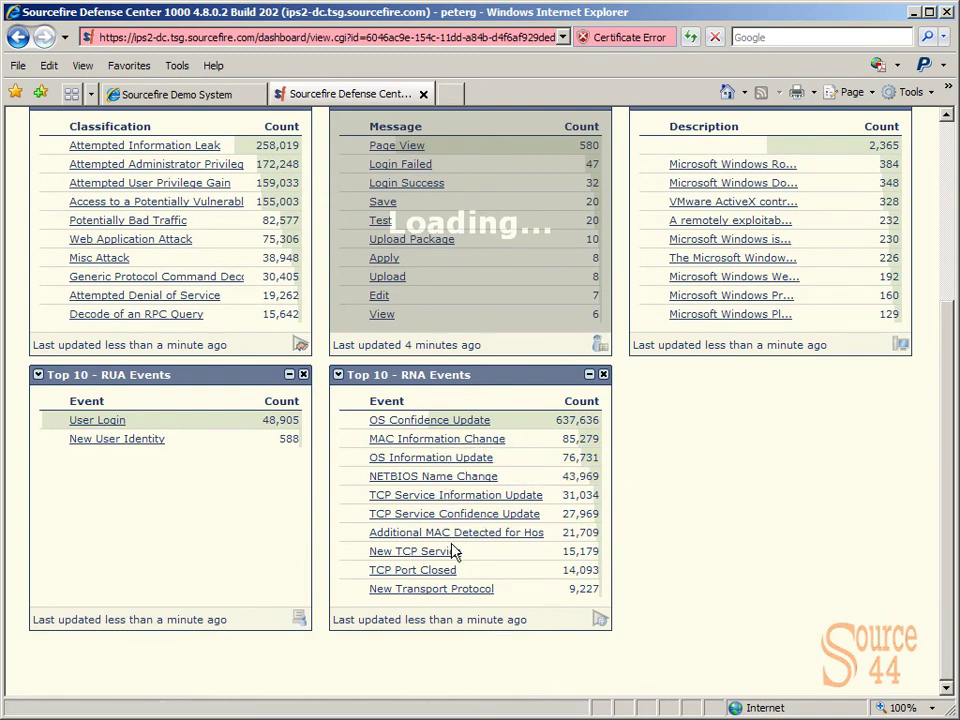
{"action": "scroll", "coordinate": [538, 473], "scroll_direction": "up", "scroll_amount": 3}
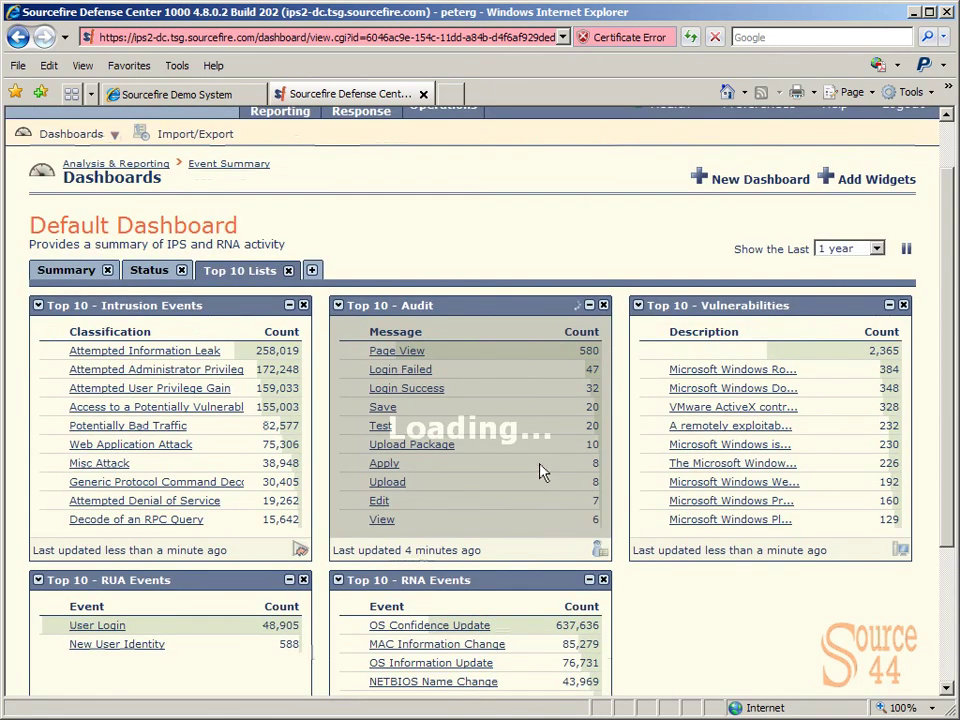